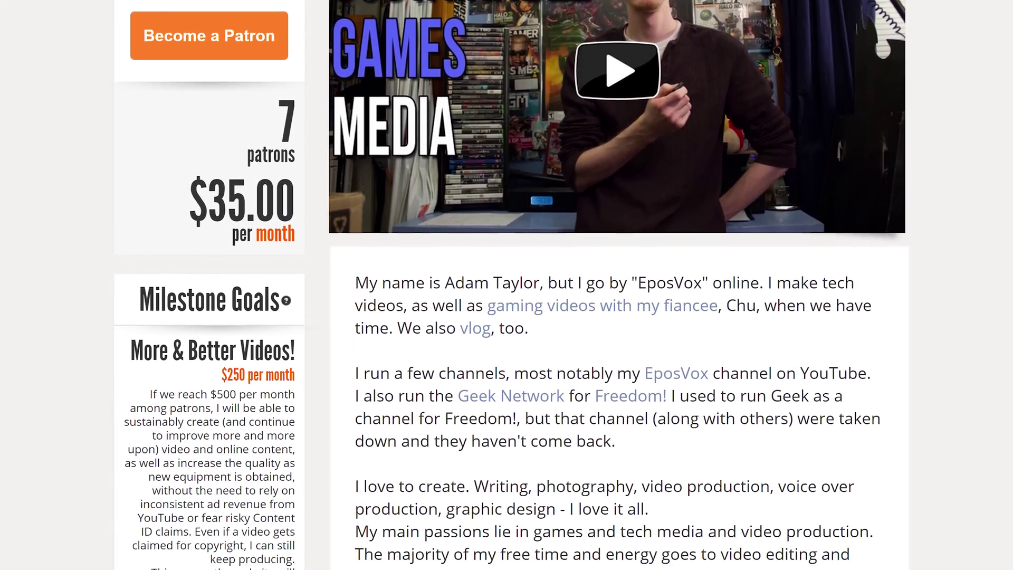
Open Nightbot's Song Requests > AutoDJ player, then switch back to OBS Studio.
{"action": "scroll", "coordinate": [618, 285], "scroll_direction": "down", "scroll_amount": 5}
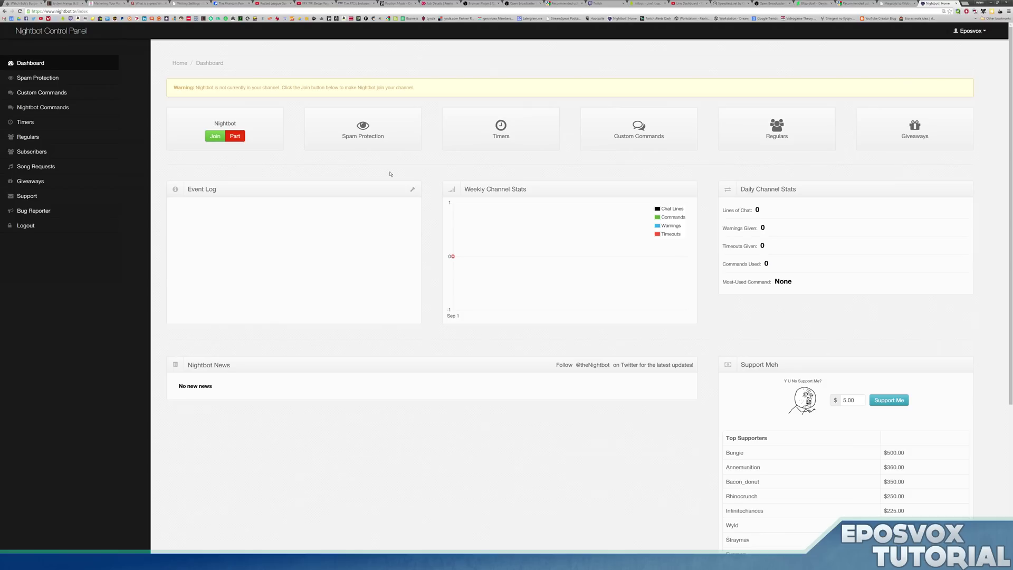
{"action": "left_click", "coordinate": [57, 168]}
{"action": "left_click", "coordinate": [47, 180]}
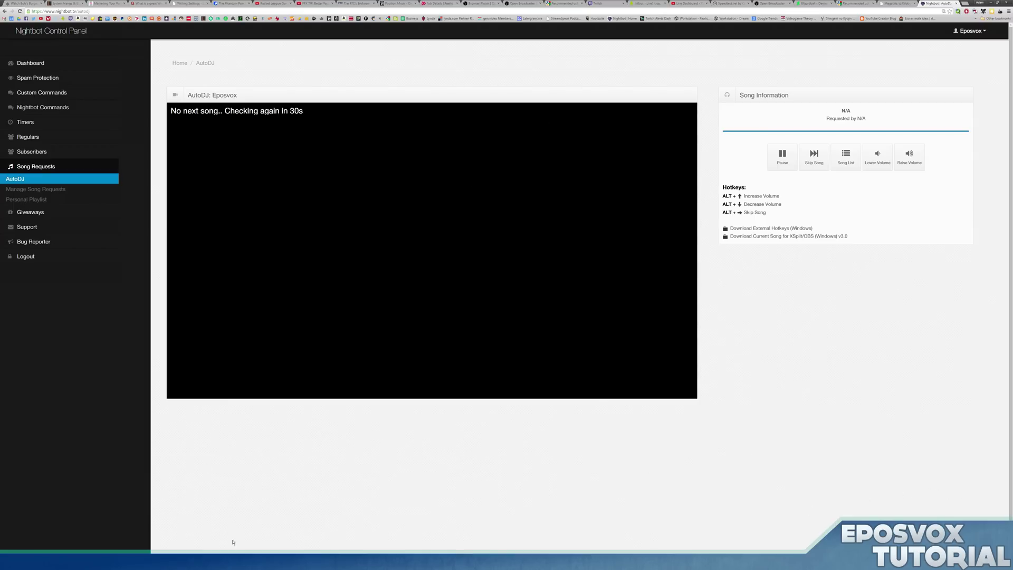
{"action": "key", "text": "alt+Tab"}
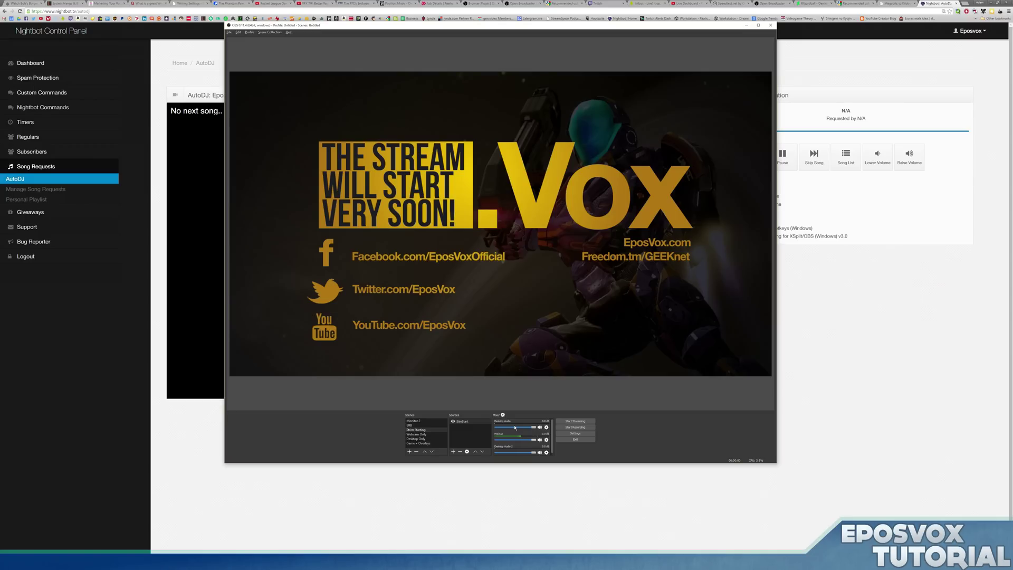
{"action": "left_click", "coordinate": [848, 311]}
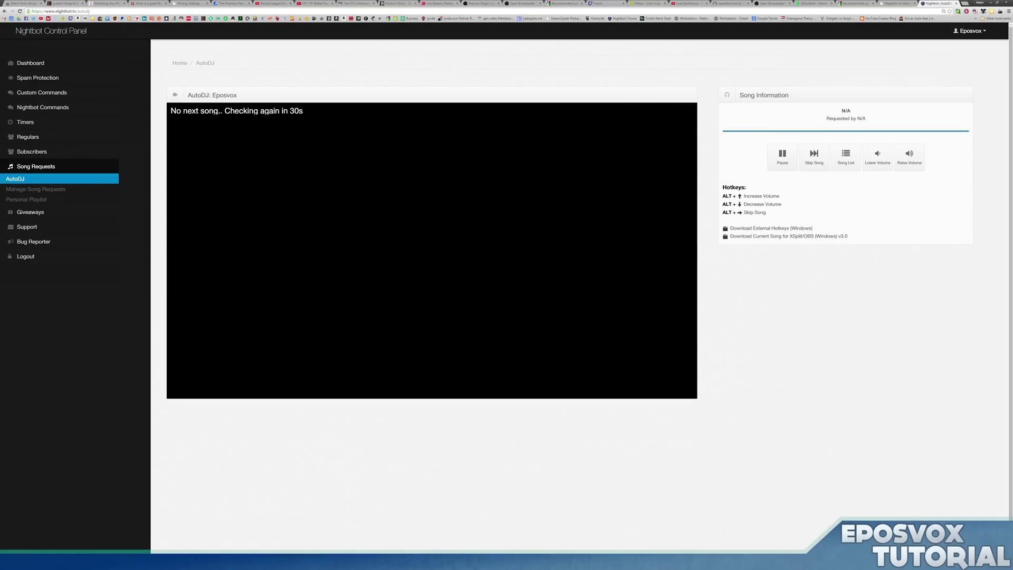
{"action": "key", "text": "alt+Tab"}
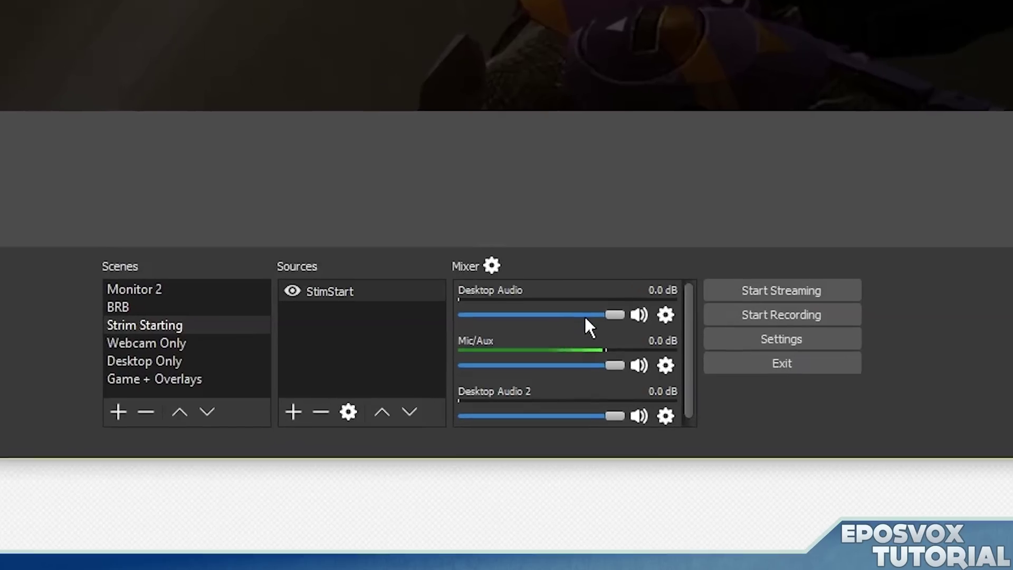
{"action": "mouse_move", "coordinate": [528, 429]}
{"action": "left_mouse_down"}
{"action": "mouse_move", "coordinate": [518, 432]}
{"action": "mouse_move", "coordinate": [528, 431]}
{"action": "left_mouse_up"}
{"action": "left_click_drag", "start_coordinate": [596, 306], "coordinate": [640, 309]}
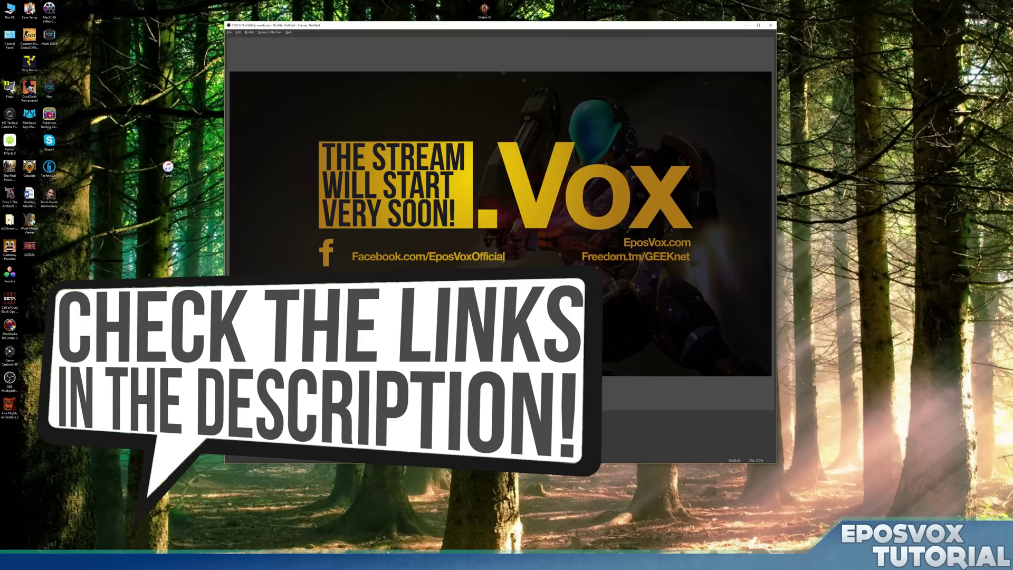
Play California Dubstep.wav from the Audio folder in VLC media player.
{"action": "left_click", "coordinate": [169, 168]}
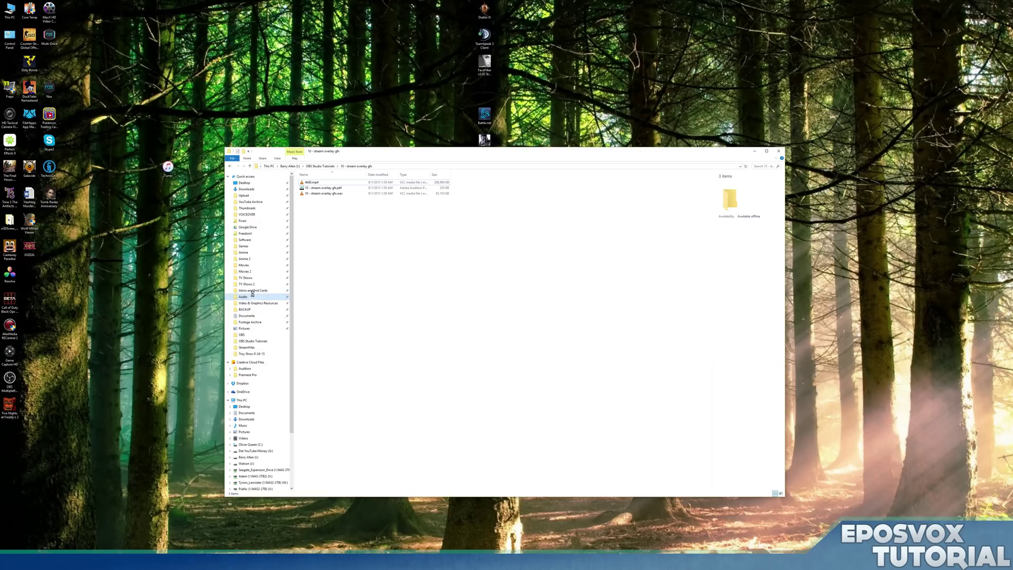
{"action": "left_click", "coordinate": [252, 296]}
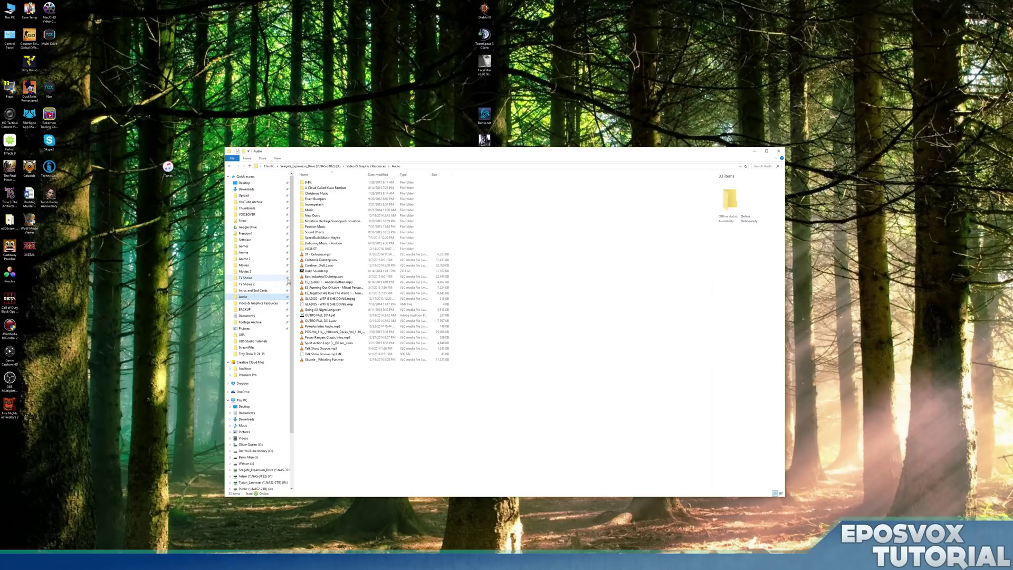
{"action": "left_click", "coordinate": [327, 261]}
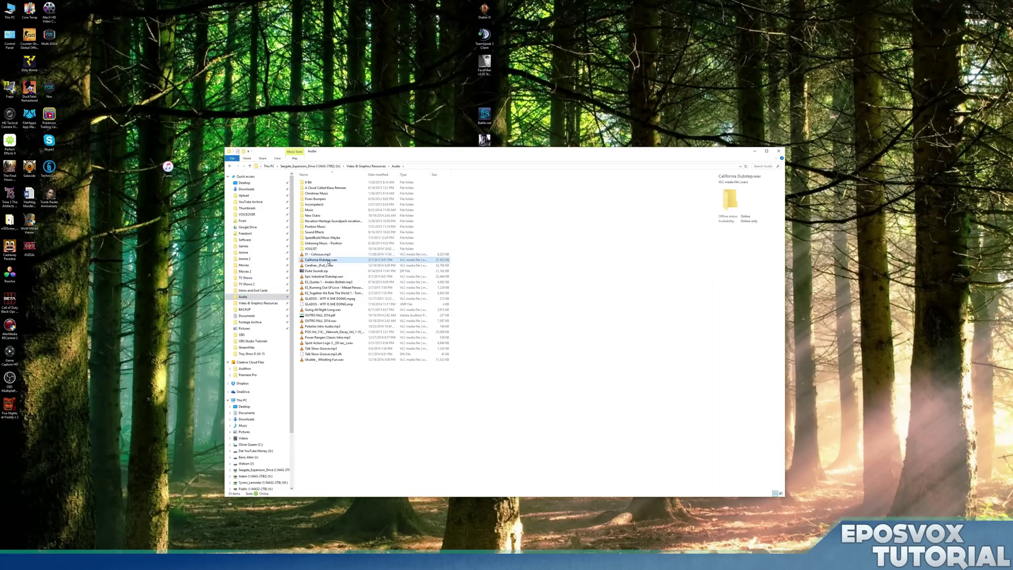
{"action": "double_click", "coordinate": [331, 264]}
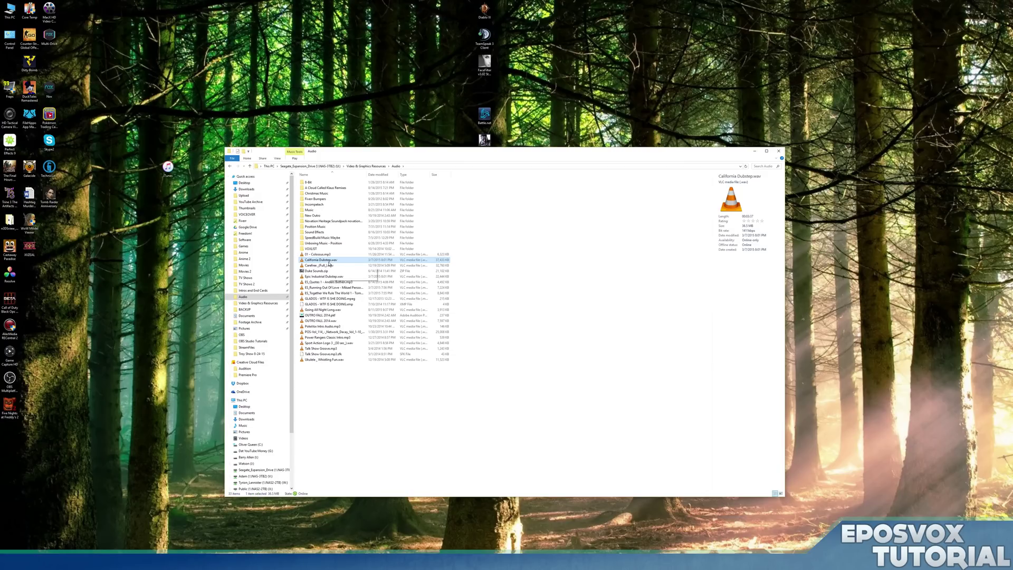
{"action": "right_click", "coordinate": [328, 260]}
Show VLC's Audio > Audio Device list of output devices for the playing track.
{"action": "left_click", "coordinate": [361, 242]}
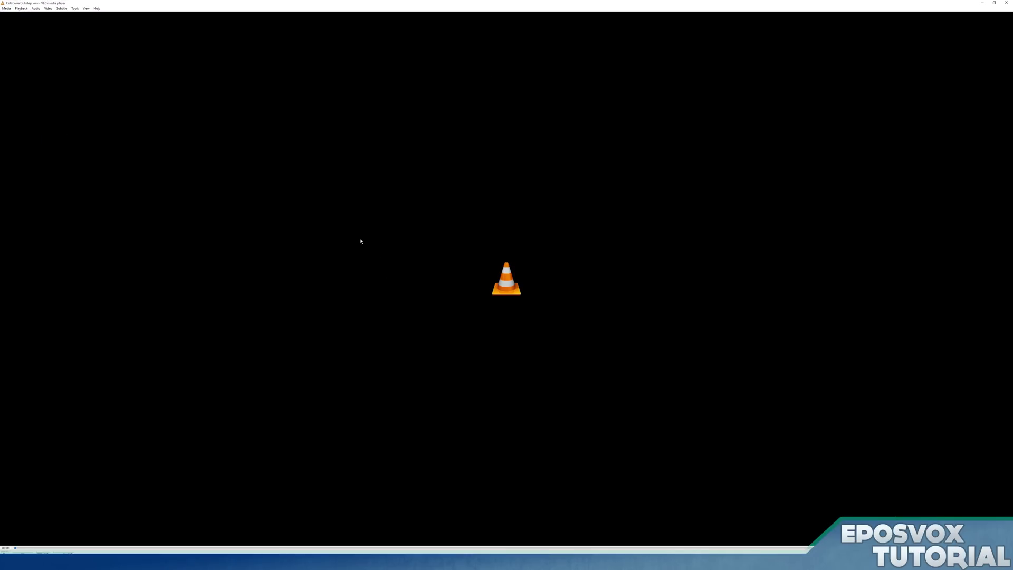
{"action": "right_click", "coordinate": [245, 190]}
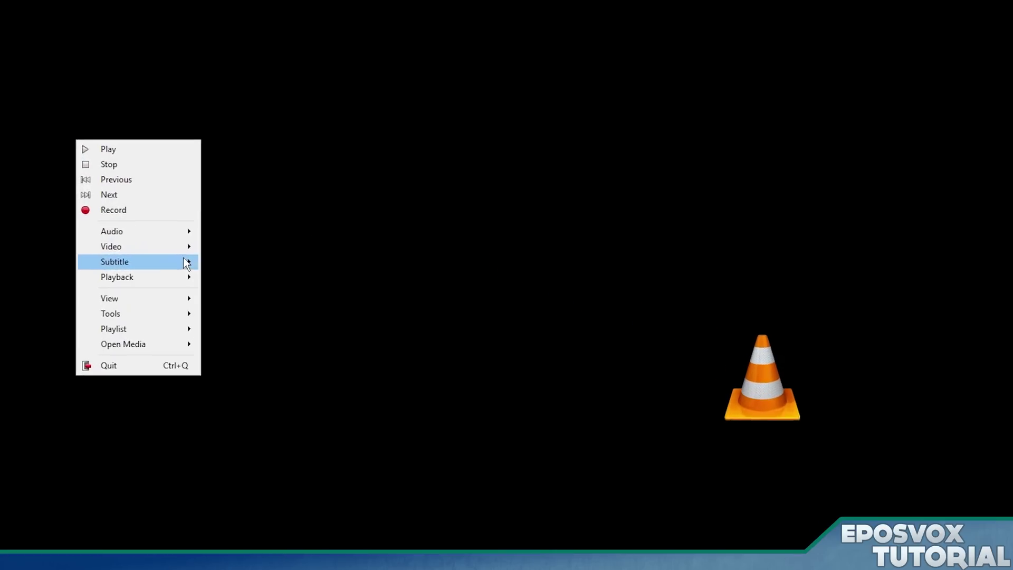
{"action": "mouse_move", "coordinate": [281, 222]}
{"action": "mouse_move", "coordinate": [231, 256]}
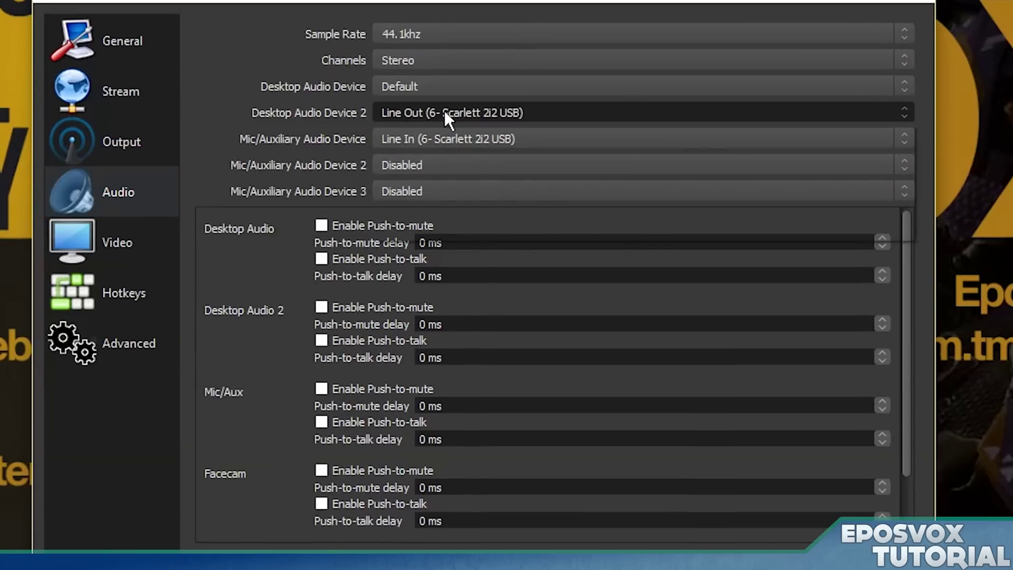
Choose Realtek Digital Output(Optical) for Desktop Audio Device 2, leaving its mixer slider at 0.0 dB.
{"action": "left_click", "coordinate": [445, 110]}
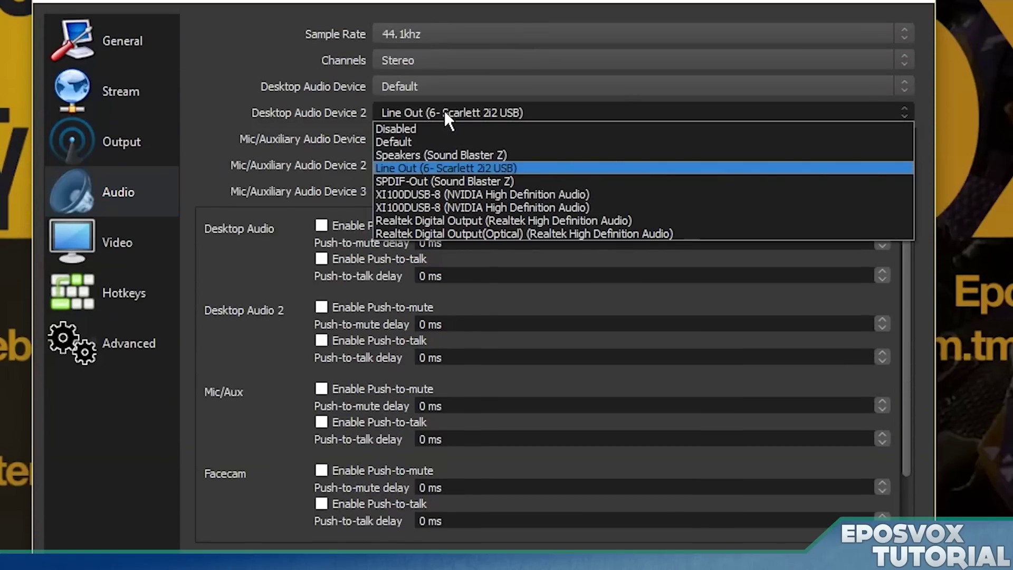
{"action": "left_click", "coordinate": [492, 221]}
{"action": "left_click", "coordinate": [493, 114]}
{"action": "left_click", "coordinate": [514, 236]}
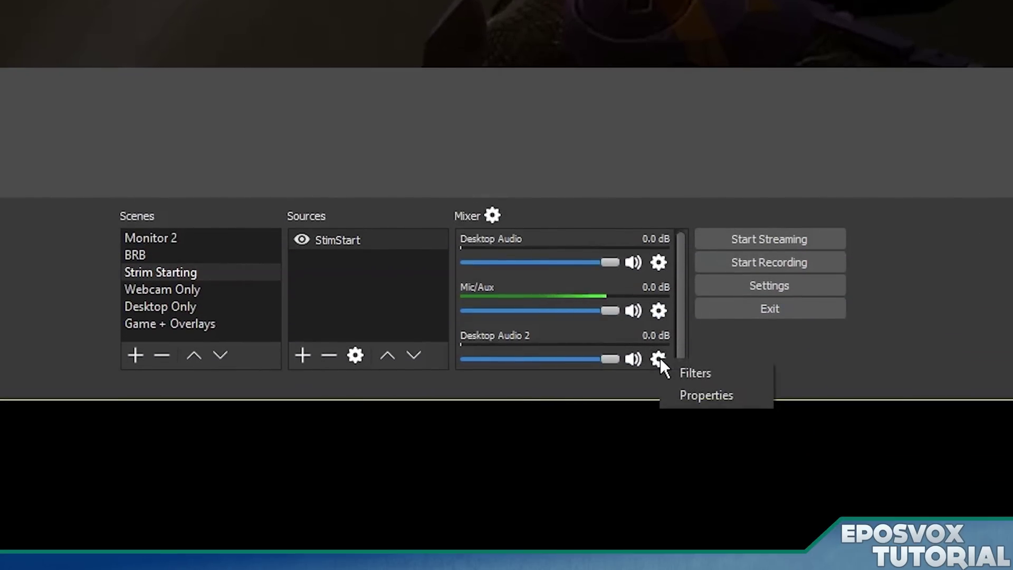
{"action": "left_click", "coordinate": [686, 527]}
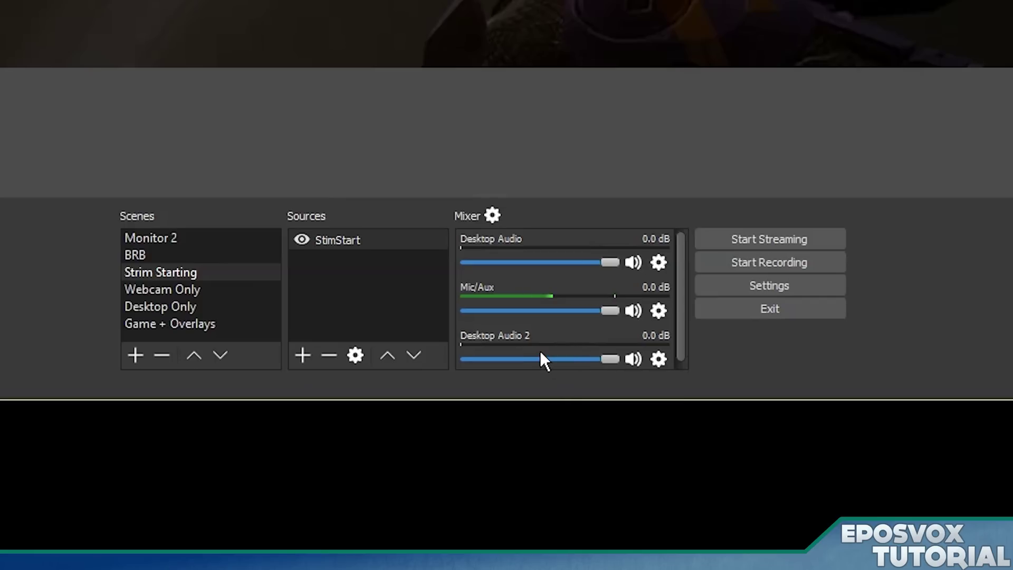
{"action": "left_click_drag", "start_coordinate": [541, 353], "coordinate": [623, 349]}
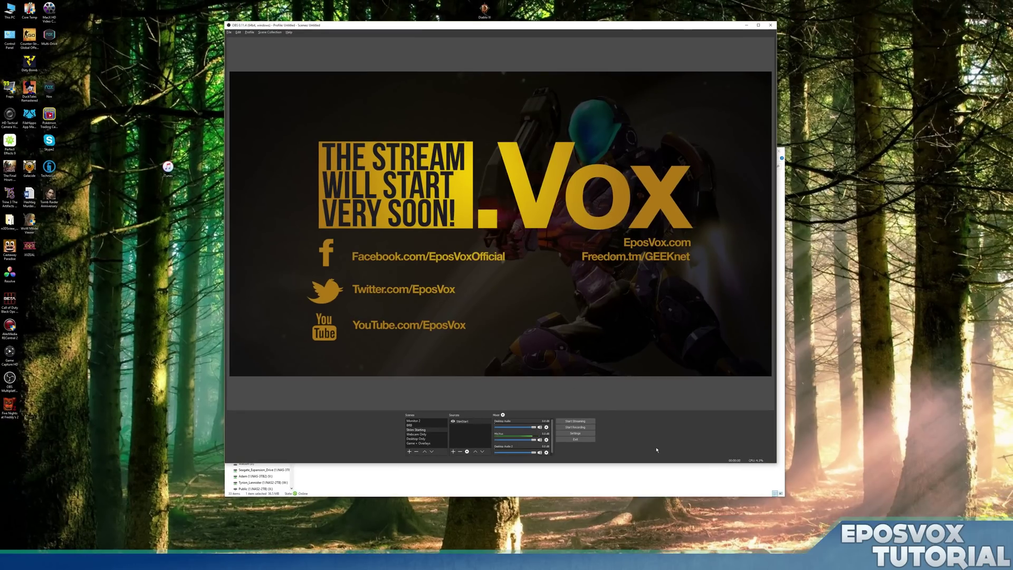
Review OBS audio settings, lower Desktop Audio to -18.1 dB, and open Windows recording devices.
{"action": "left_click", "coordinate": [620, 470]}
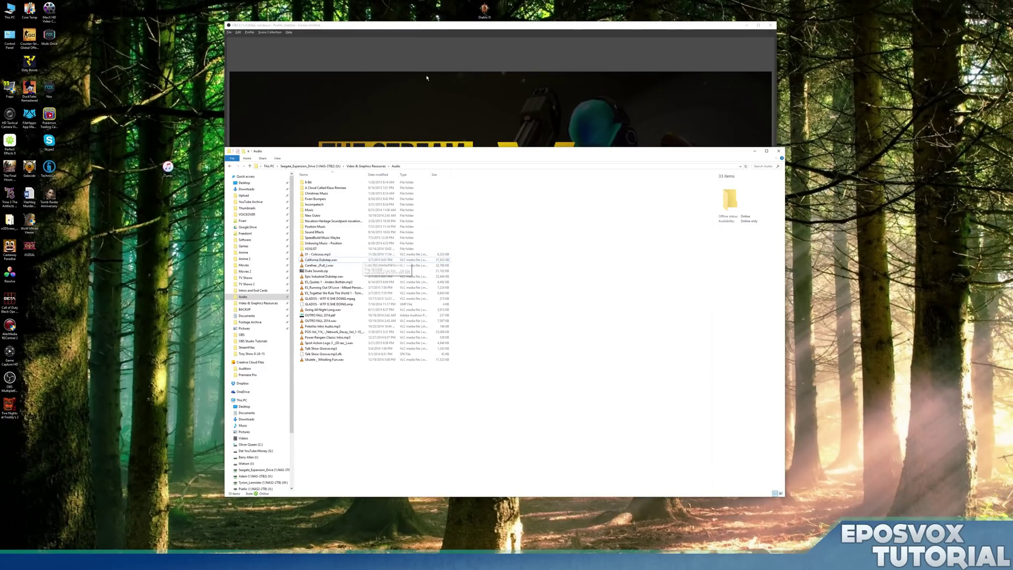
{"action": "left_click", "coordinate": [542, 406]}
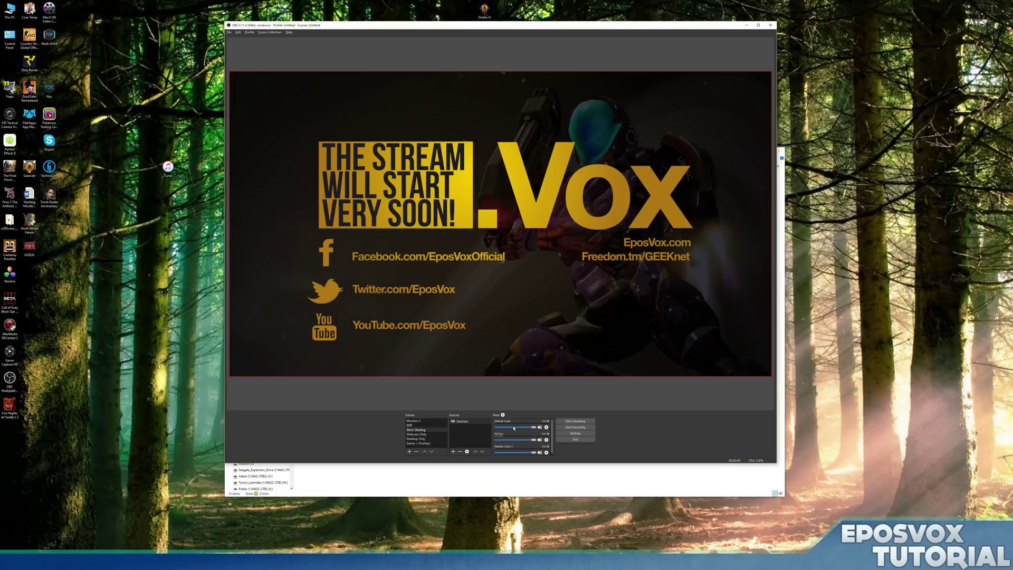
{"action": "left_click", "coordinate": [575, 433]}
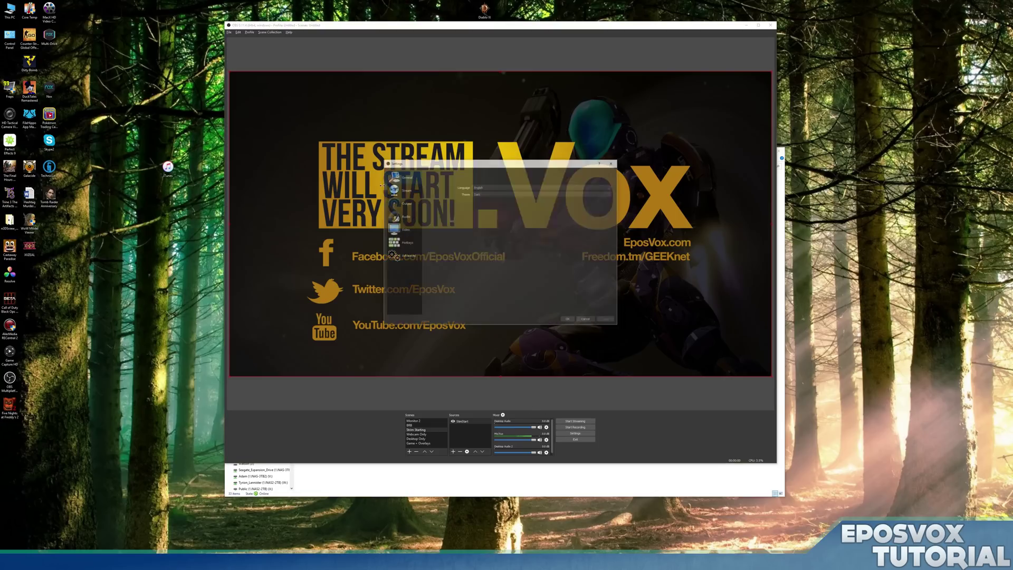
{"action": "left_click", "coordinate": [405, 215]}
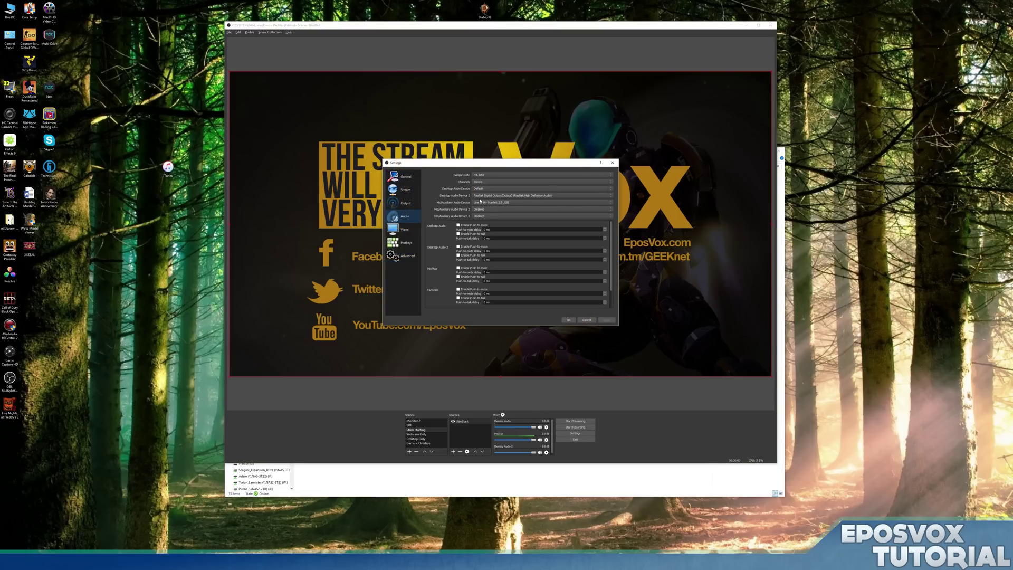
{"action": "left_click", "coordinate": [588, 321]}
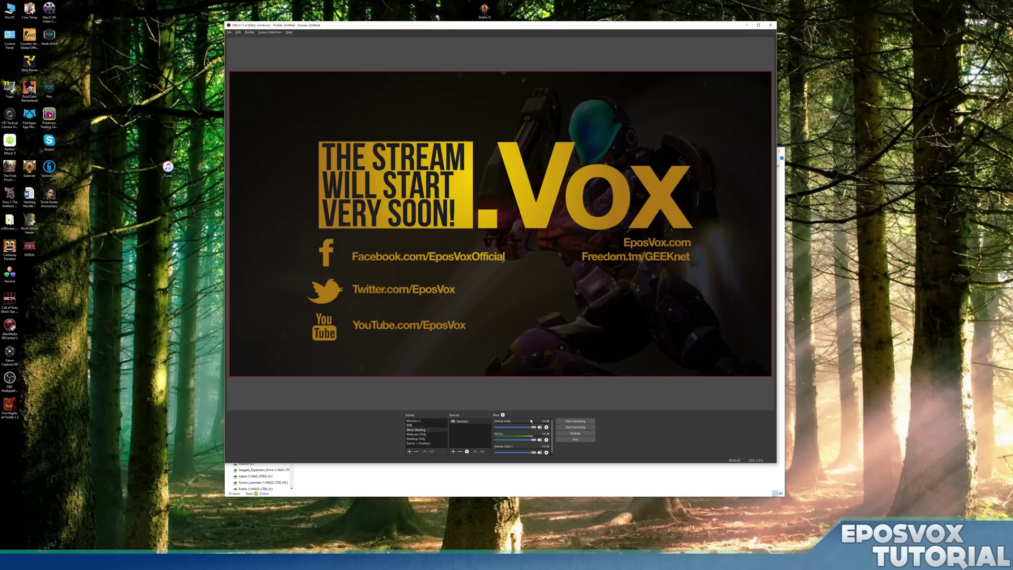
{"action": "left_click_drag", "start_coordinate": [520, 429], "coordinate": [515, 428]}
{"action": "left_click", "coordinate": [858, 498]}
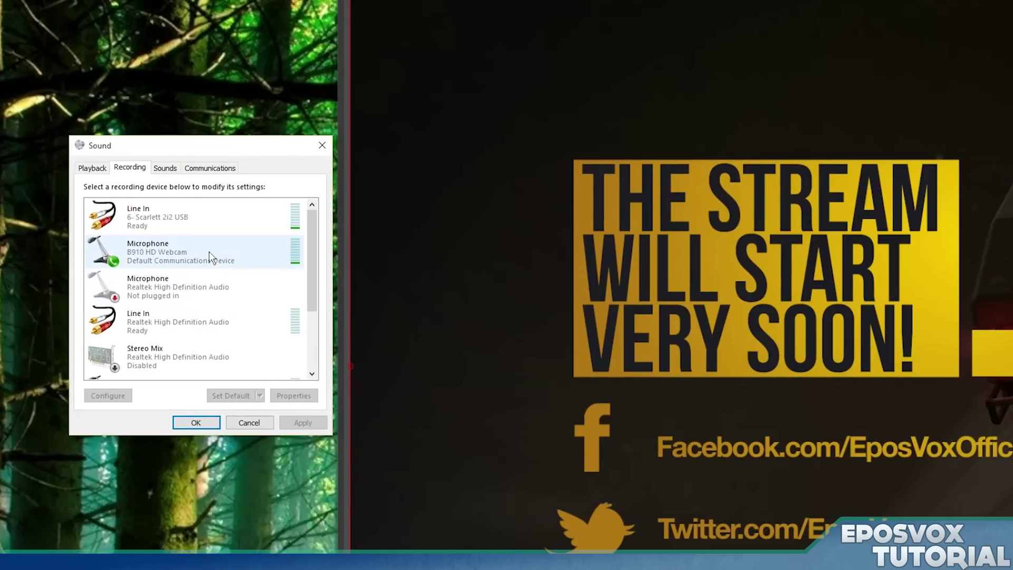
Check the Speakers (Sound Blaster Z) playback device, then bring the Skype window into view.
{"action": "left_click", "coordinate": [142, 178]}
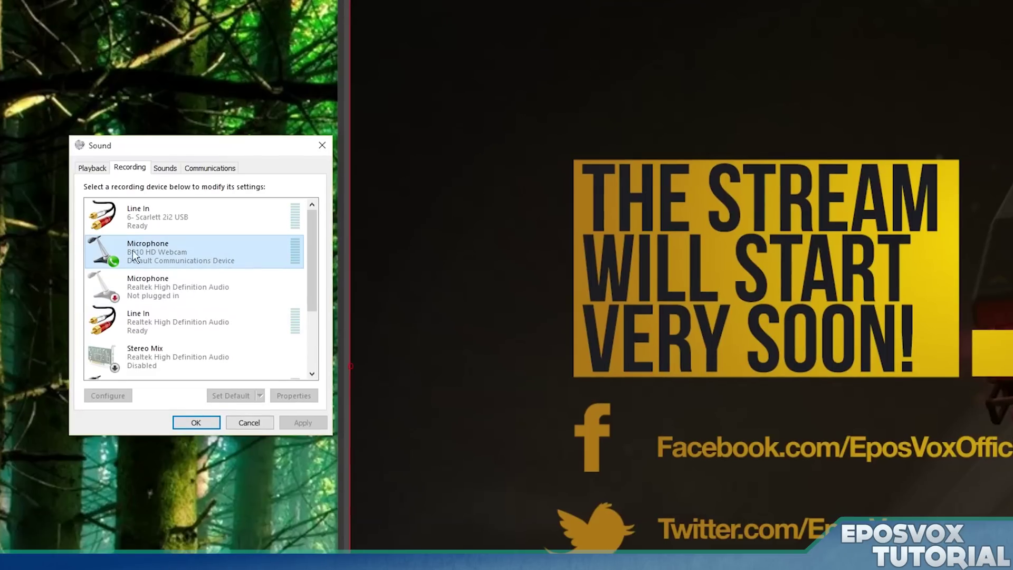
{"action": "left_click", "coordinate": [92, 168]}
{"action": "scroll", "coordinate": [199, 278], "scroll_direction": "down", "scroll_amount": 5}
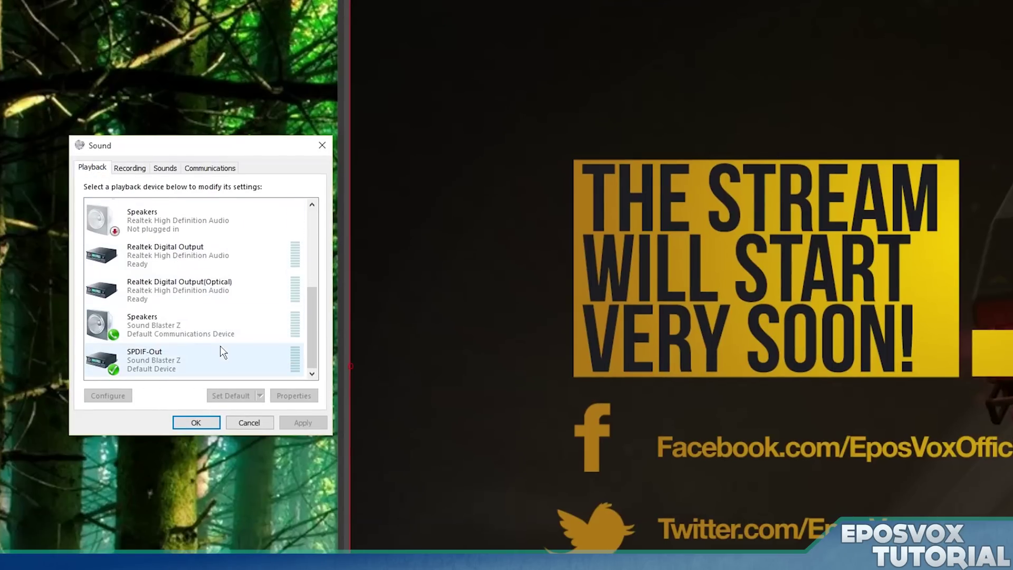
{"action": "left_click", "coordinate": [220, 339]}
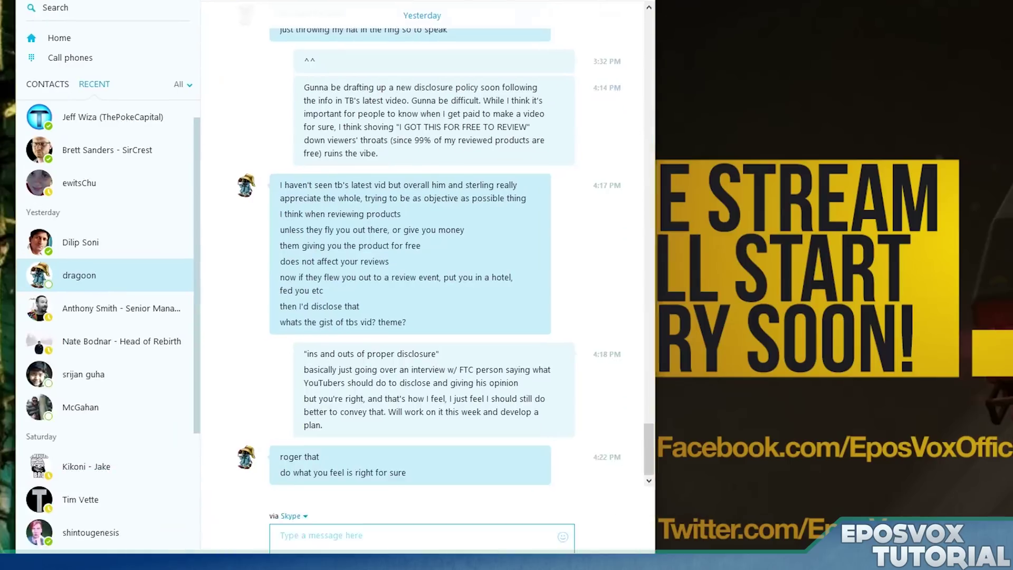
{"action": "left_click_drag", "start_coordinate": [445, 0], "coordinate": [409, 268]}
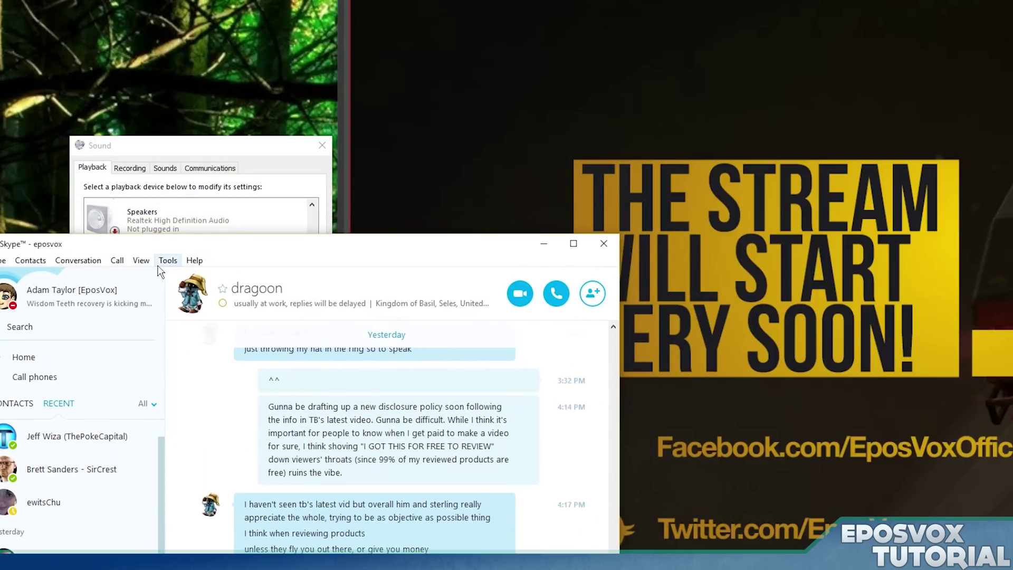
Show Skype's Audio settings with speakers set to Line Out (6- Scarlett 2i2 USB).
{"action": "left_click", "coordinate": [118, 260]}
{"action": "mouse_move", "coordinate": [141, 260]}
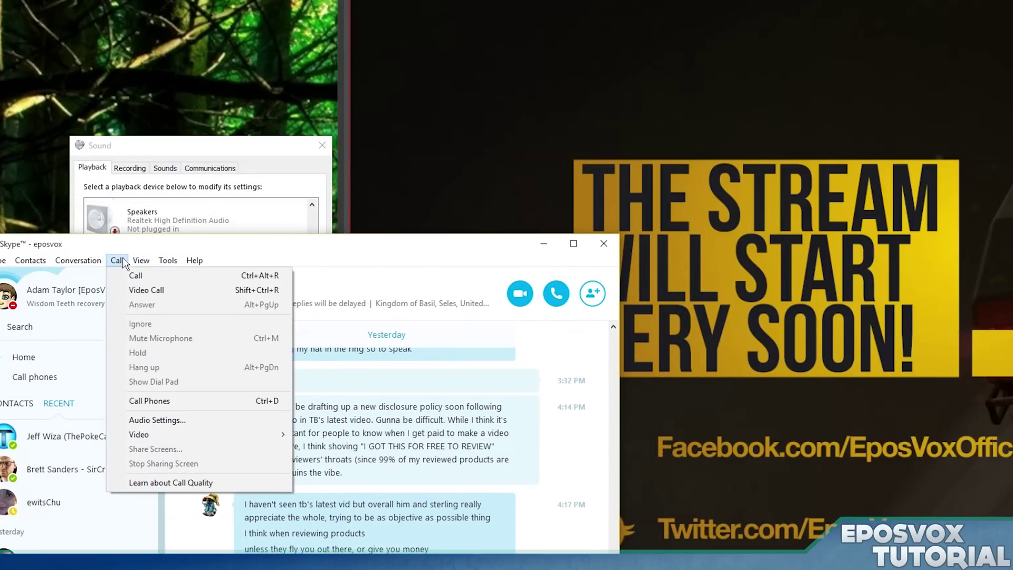
{"action": "key", "text": "Escape"}
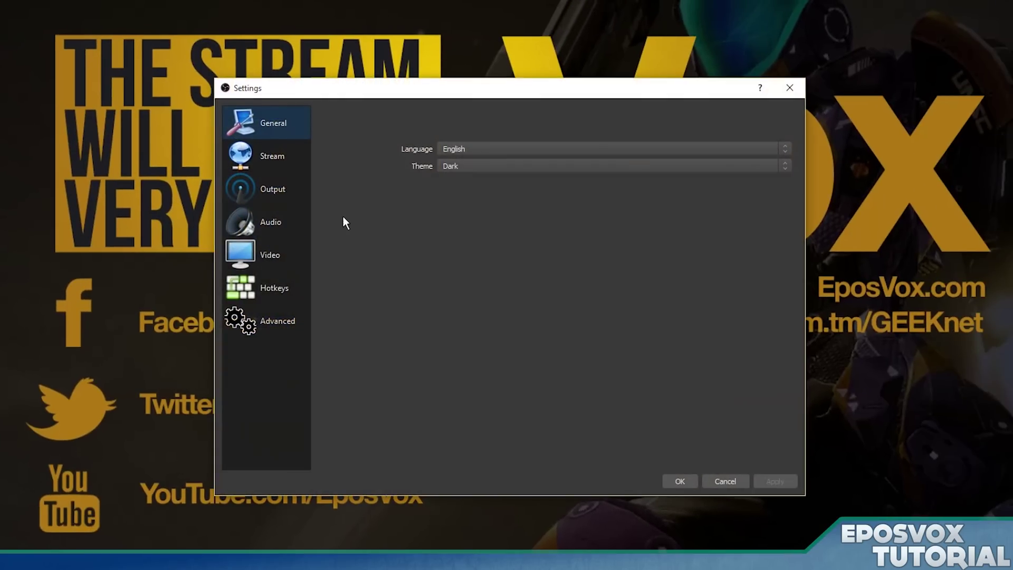
Set Desktop Audio Device 2 to Line Out (6- Scarlett 2i2 USB) and play Skype's speaker test.
{"action": "key", "text": "Down"}
{"action": "key", "text": "Down"}
{"action": "key", "text": "Down"}
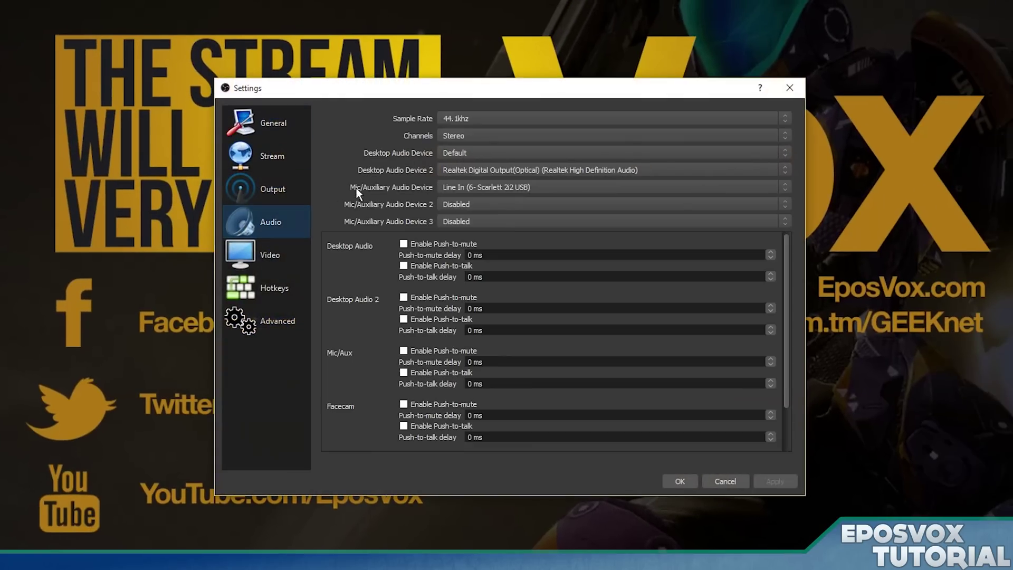
{"action": "left_click", "coordinate": [484, 170]}
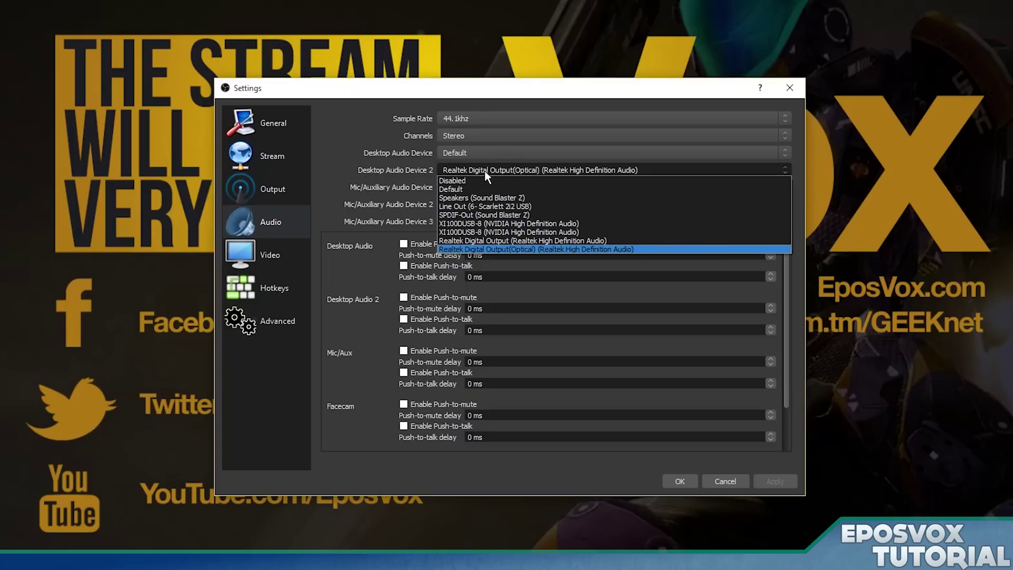
{"action": "left_click", "coordinate": [491, 206]}
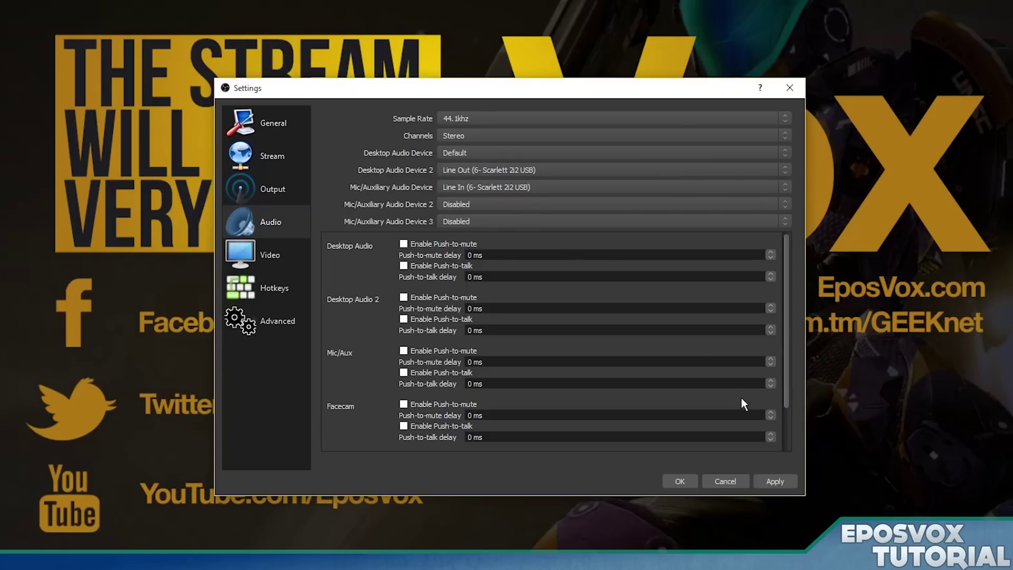
{"action": "left_click", "coordinate": [678, 481]}
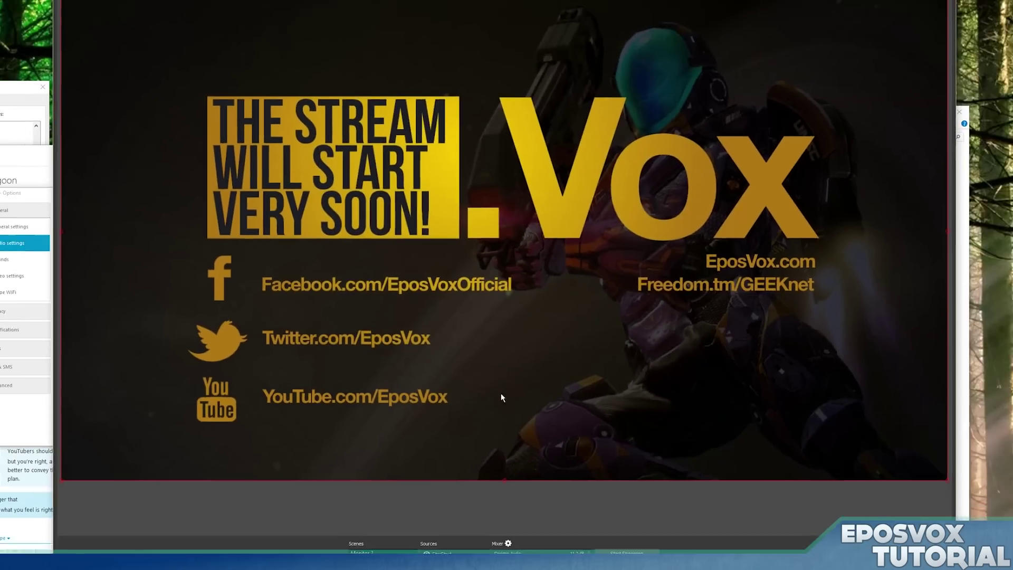
{"action": "left_click", "coordinate": [222, 213]}
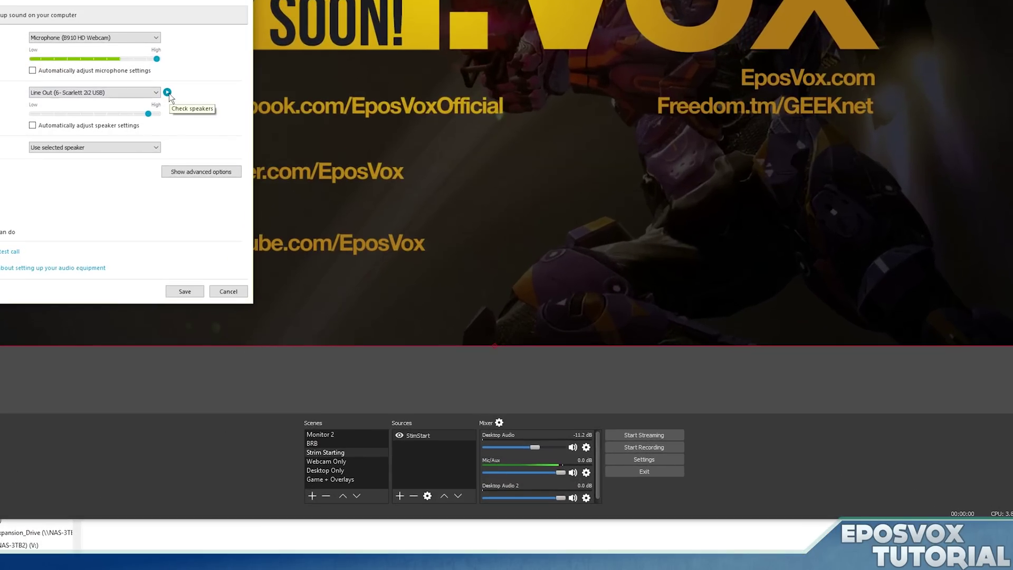
{"action": "left_click", "coordinate": [198, 121]}
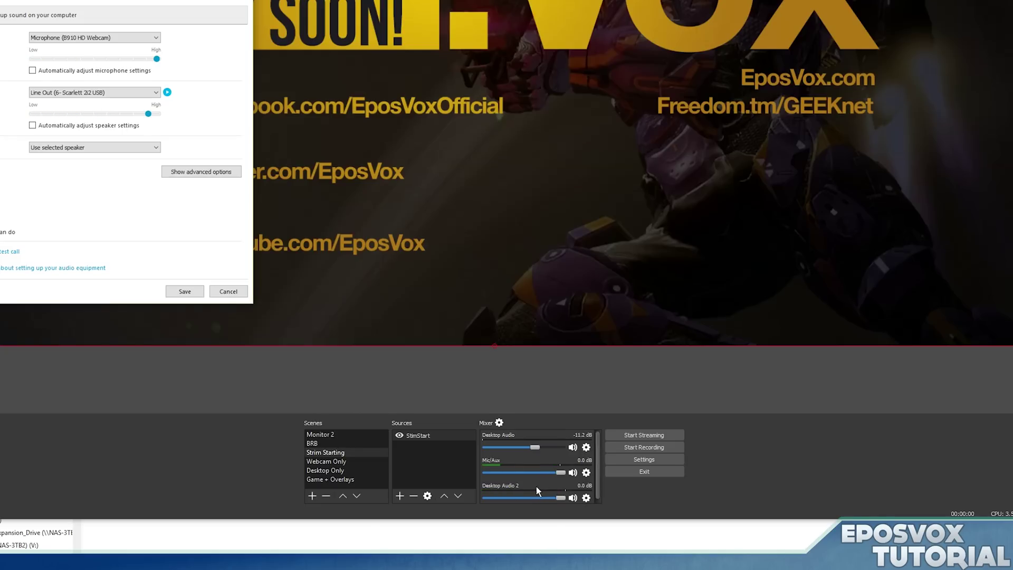
Save Skype's audio options and nudge the Desktop Audio 2 slider slightly down.
{"action": "left_click", "coordinate": [174, 291]}
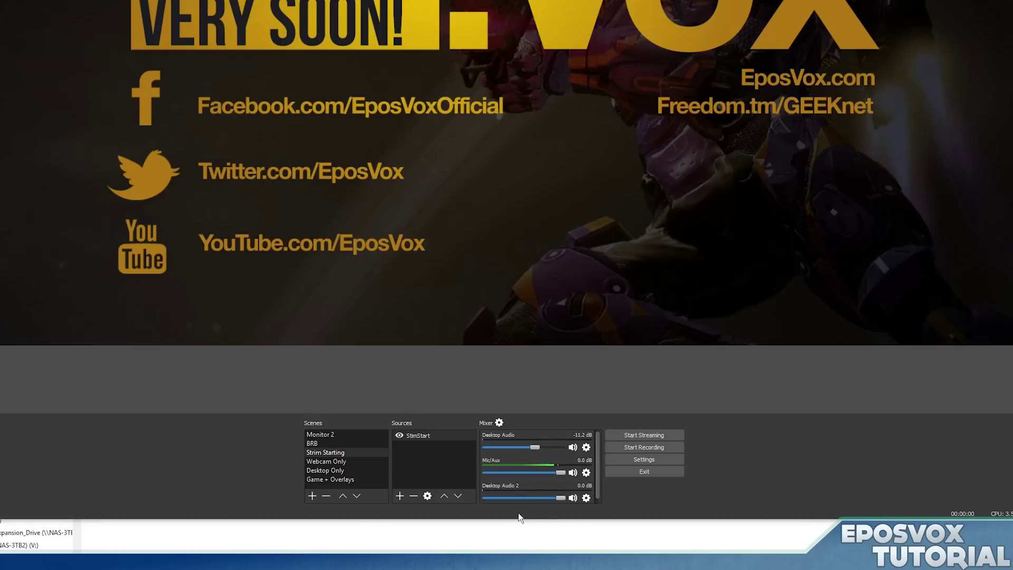
{"action": "mouse_move", "coordinate": [561, 497]}
{"action": "left_mouse_down"}
{"action": "mouse_move", "coordinate": [552, 498]}
{"action": "mouse_move", "coordinate": [561, 497]}
{"action": "left_mouse_up"}
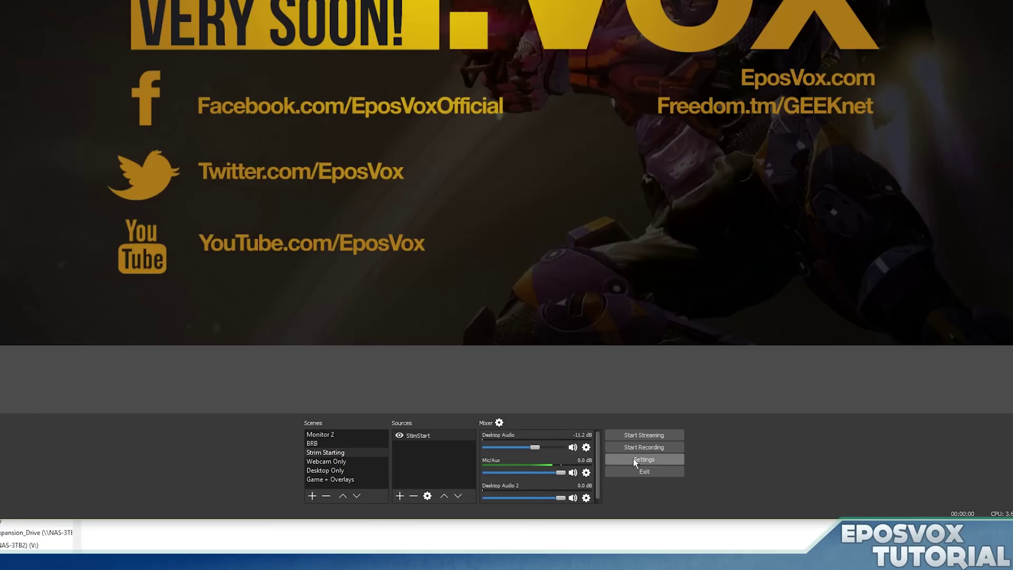
Review OBS audio settings, then drag Desktop Audio 2 down to -22.6 dB.
{"action": "left_click", "coordinate": [657, 457]}
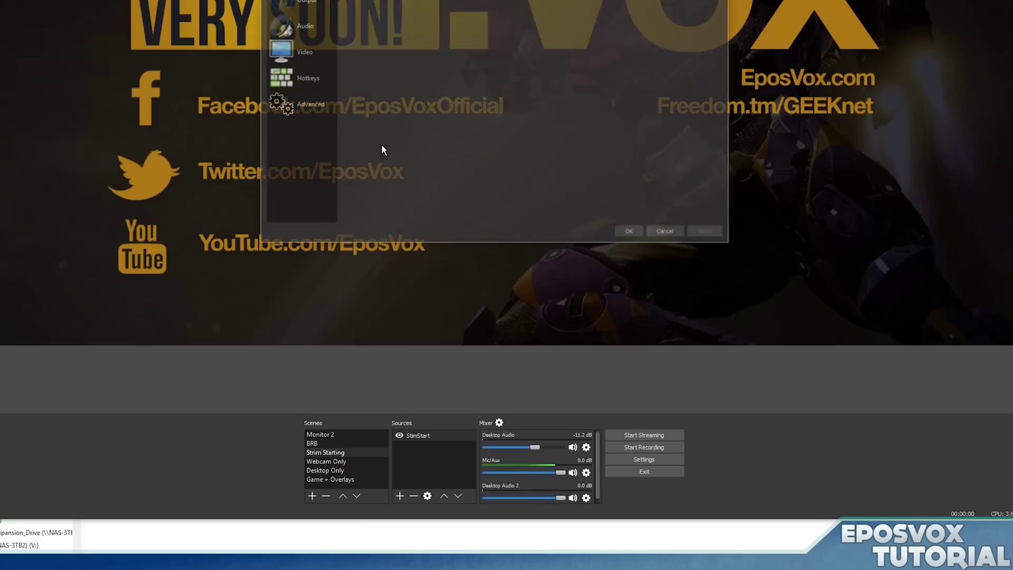
{"action": "left_click", "coordinate": [308, 23]}
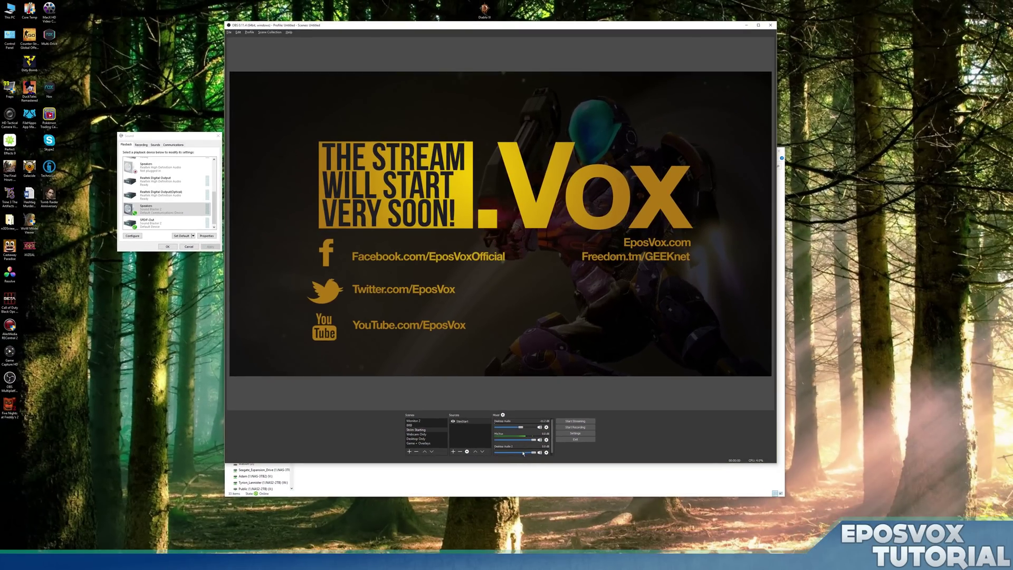
{"action": "left_click_drag", "start_coordinate": [523, 453], "coordinate": [513, 454]}
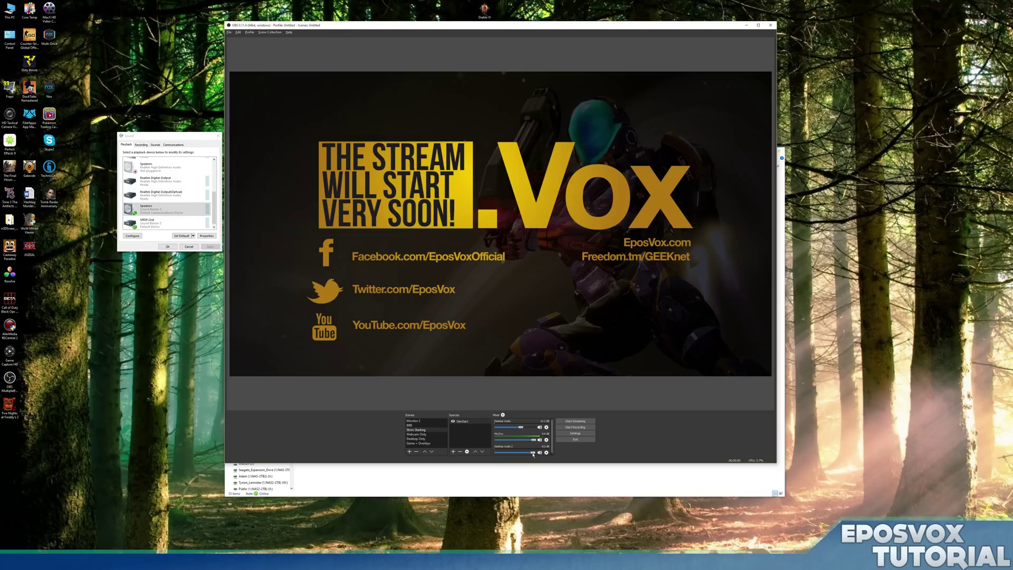